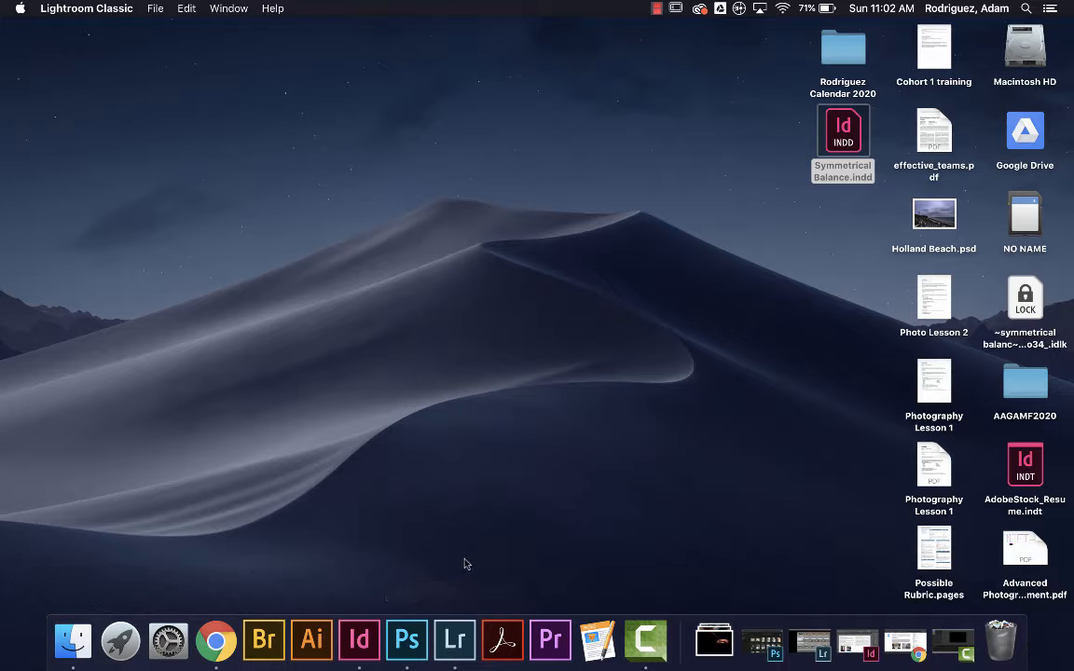
Switch to Lightroom Classic, collapse the Collections list, and open the photo import dialog for the memory card
{"action": "left_click", "coordinate": [458, 653]}
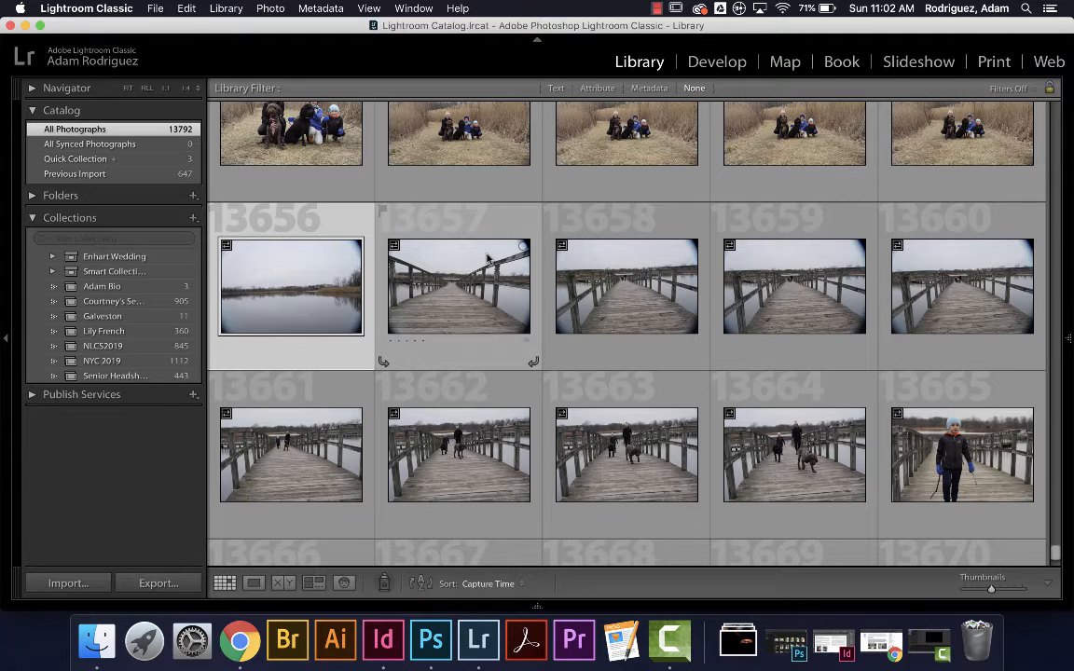
{"action": "left_click", "coordinate": [65, 217]}
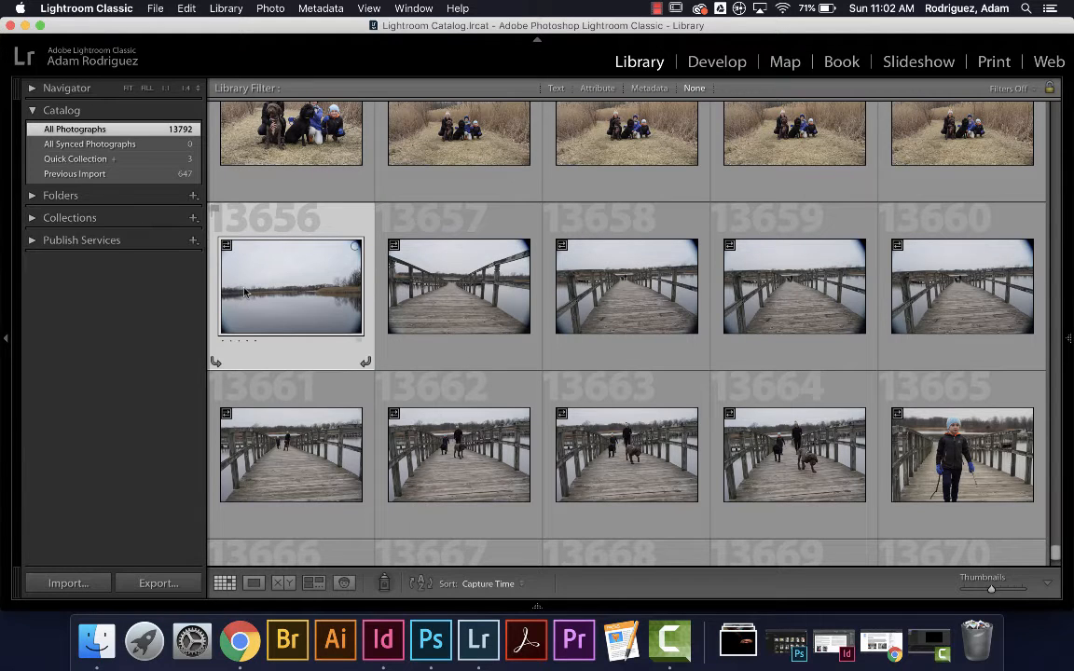
{"action": "mouse_move", "coordinate": [244, 291]}
{"action": "left_click", "coordinate": [73, 585]}
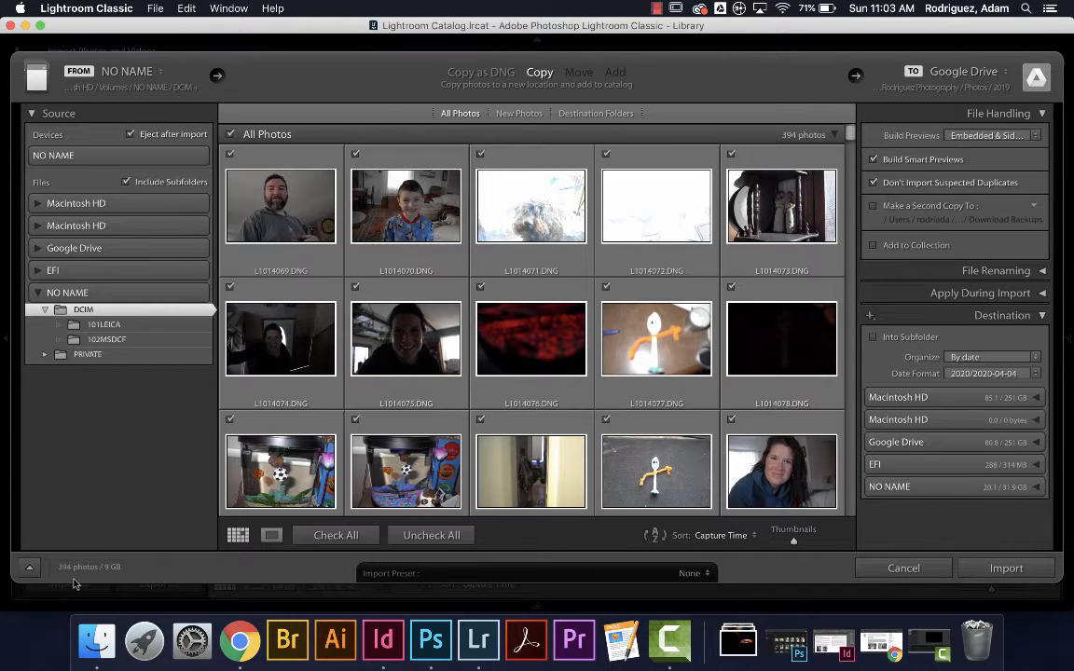
{"action": "scroll", "coordinate": [408, 368], "scroll_direction": "down", "scroll_amount": 6}
{"action": "scroll", "coordinate": [408, 367], "scroll_direction": "up", "scroll_amount": 7}
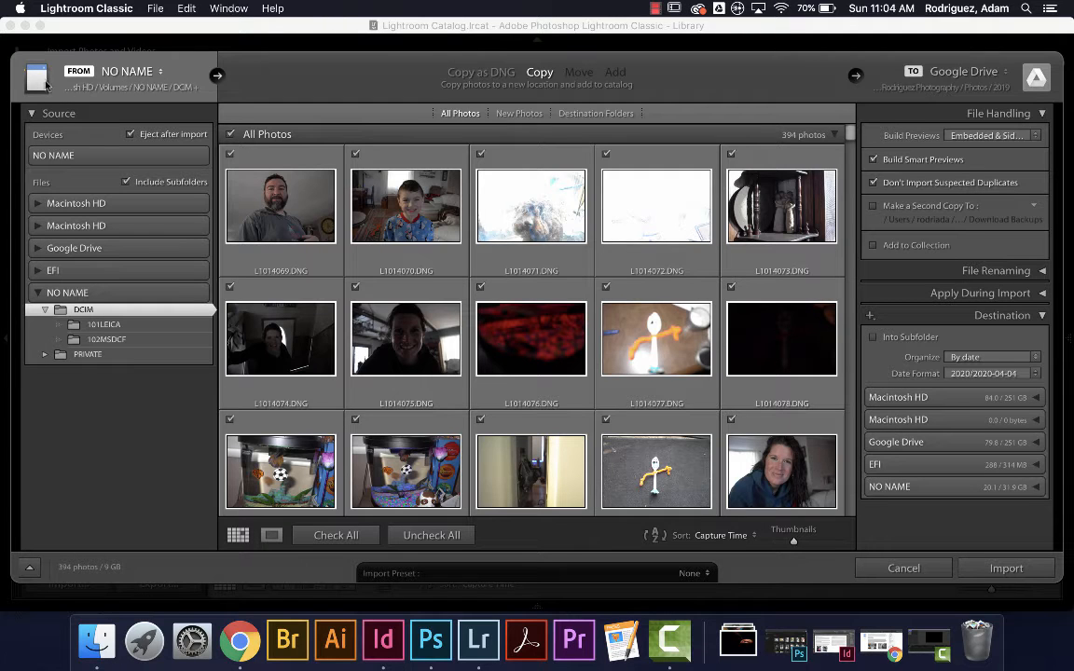
Set the import source to the 102MSDCF folder inside DCIM on the NO NAME card
{"action": "left_click", "coordinate": [54, 157]}
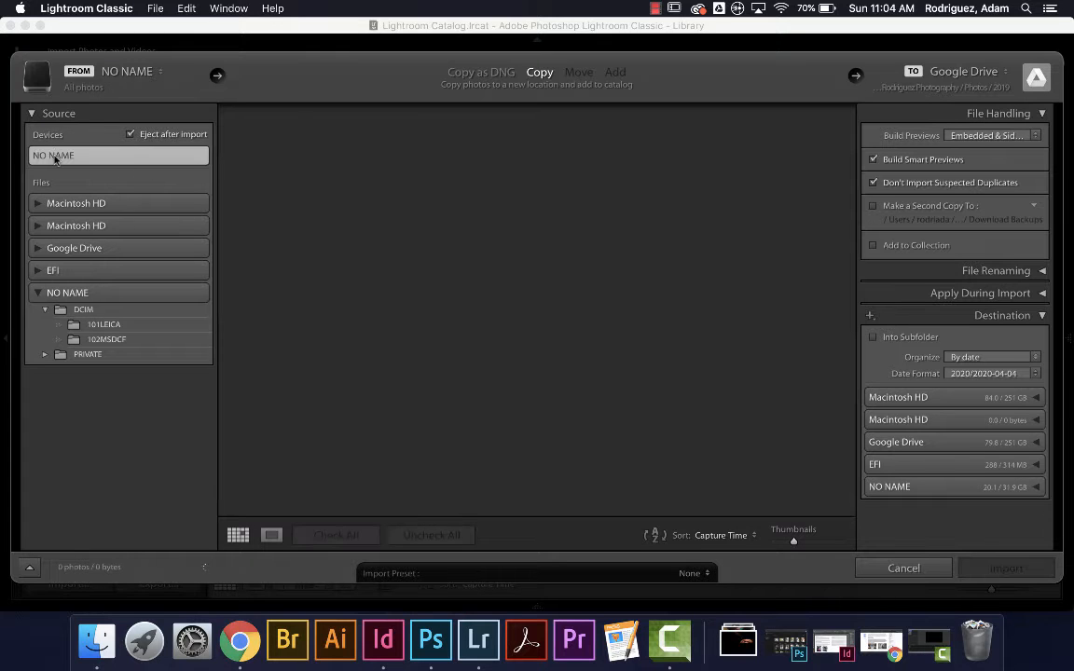
{"action": "left_click", "coordinate": [38, 75]}
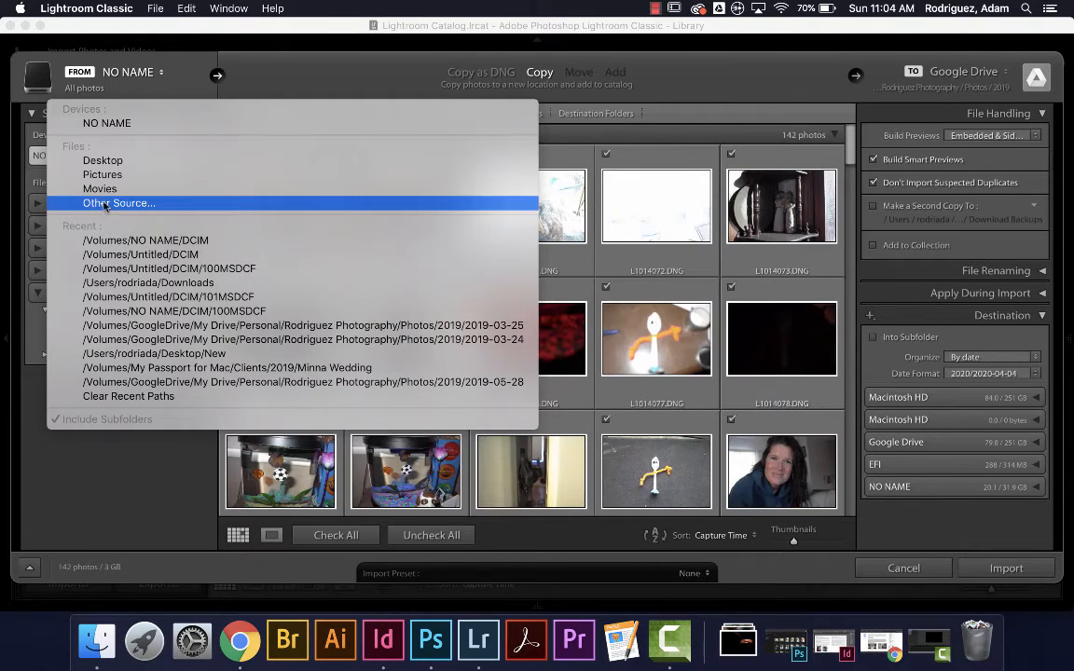
{"action": "left_click", "coordinate": [97, 74]}
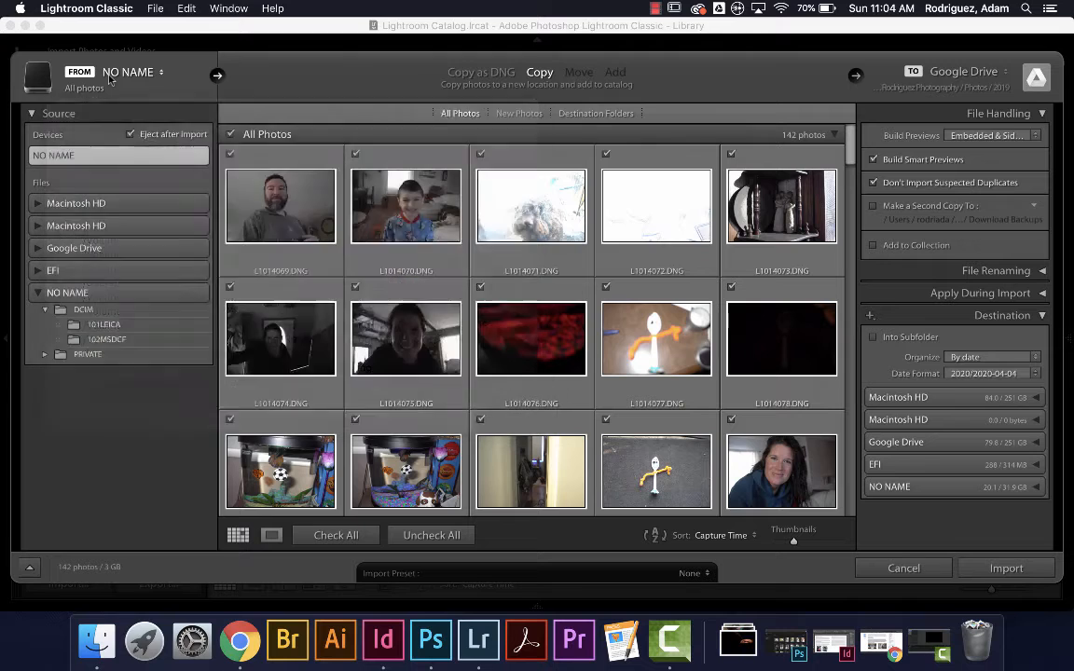
{"action": "left_click", "coordinate": [211, 73]}
{"action": "left_click", "coordinate": [211, 73]}
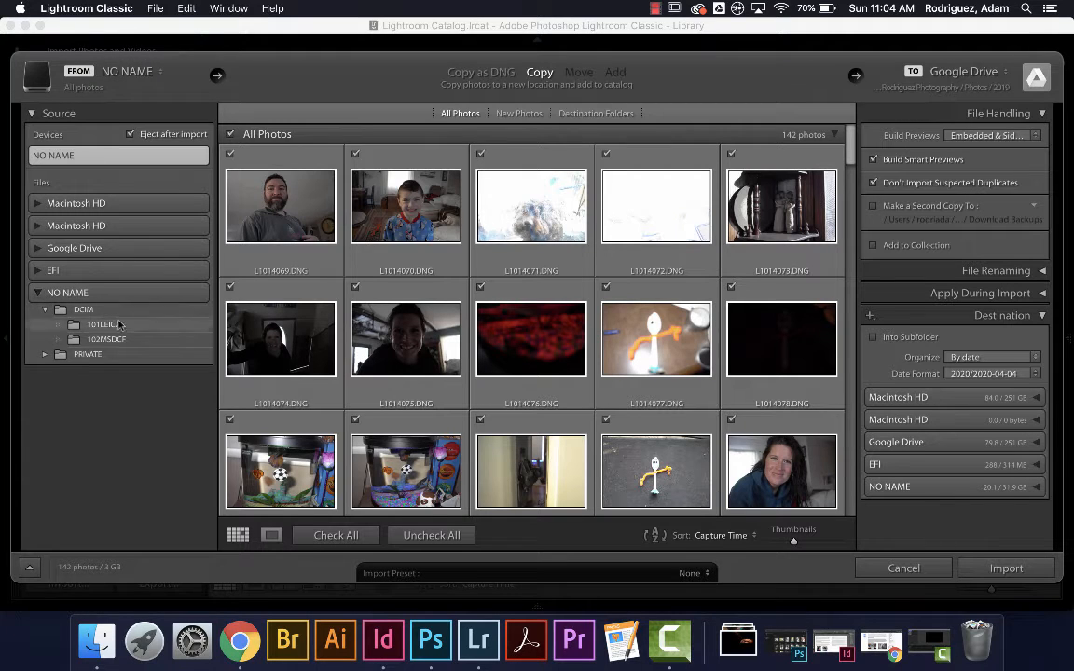
{"action": "left_click", "coordinate": [97, 75]}
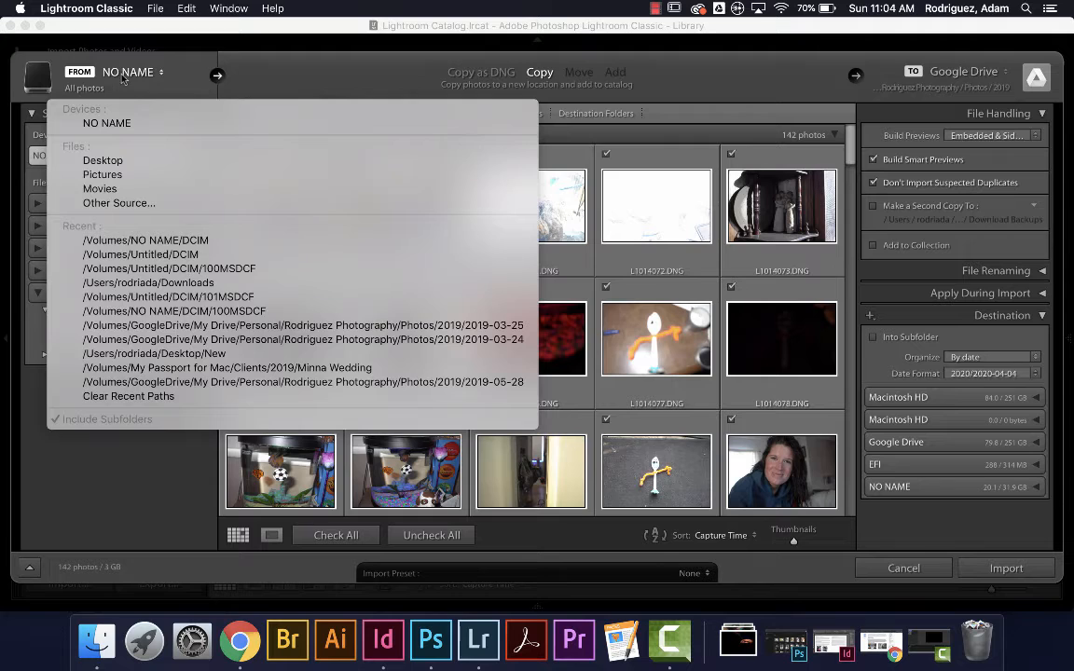
{"action": "left_click", "coordinate": [119, 78]}
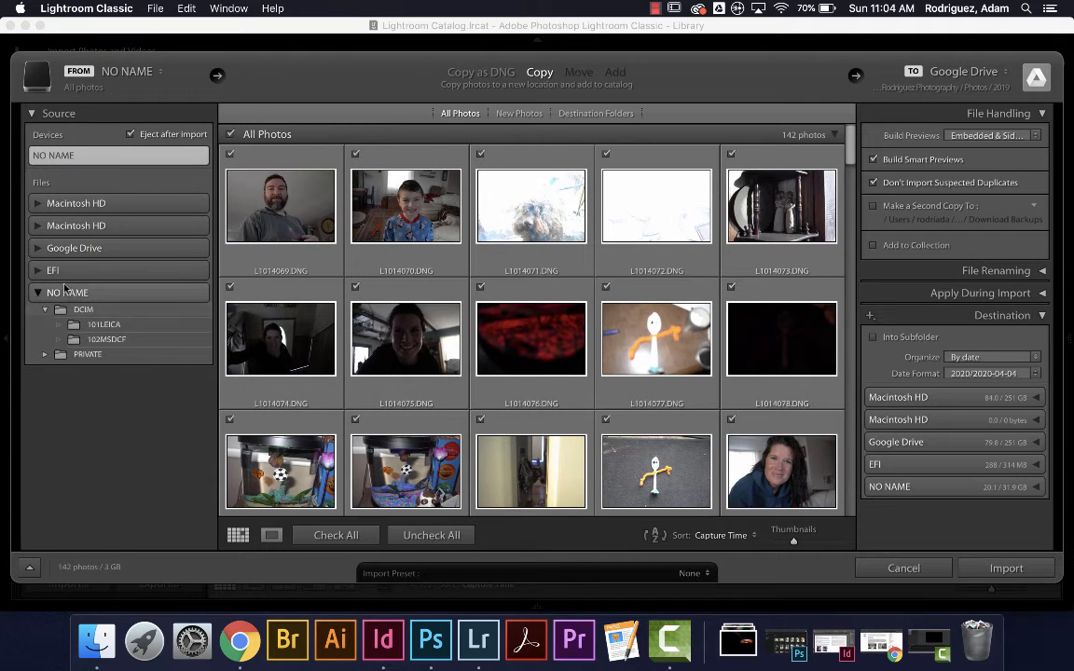
{"action": "left_click", "coordinate": [112, 341]}
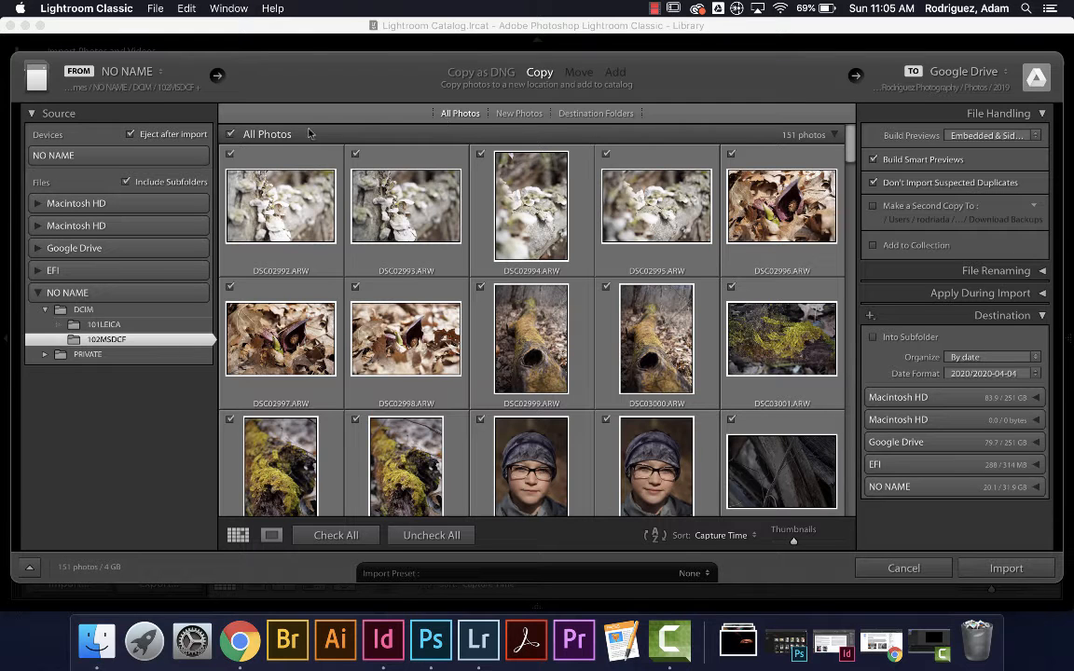
Try marking only DSC02992.ARW and DSC02993.ARW for import, and mark all photos again
{"action": "left_click", "coordinate": [231, 135]}
{"action": "left_click", "coordinate": [231, 135]}
{"action": "left_click", "coordinate": [231, 134]}
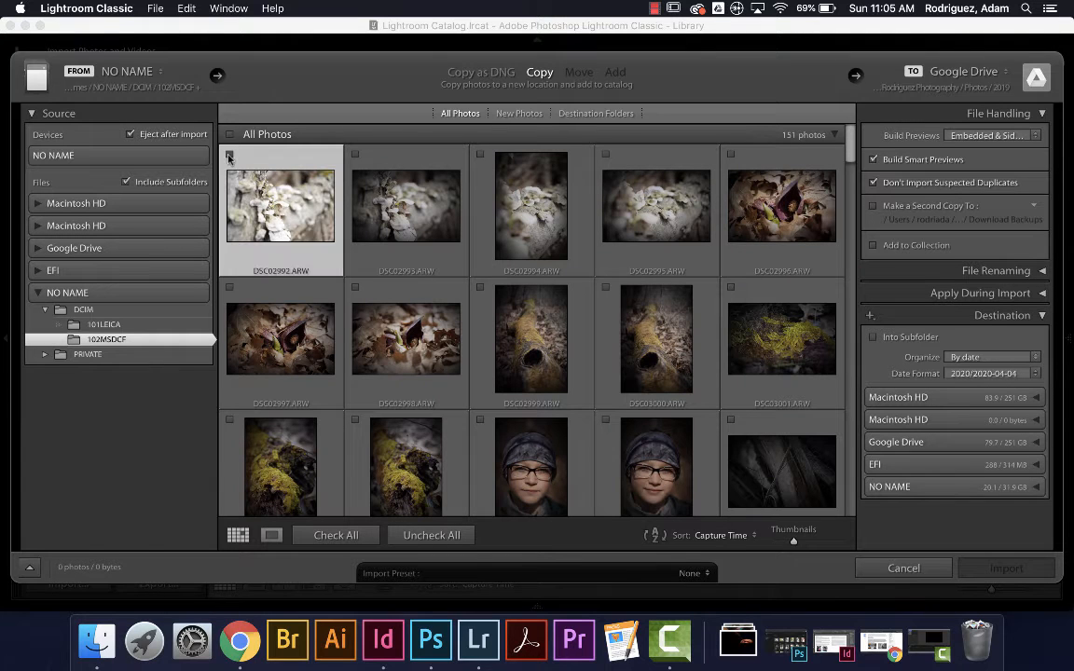
{"action": "left_click", "coordinate": [230, 155]}
{"action": "left_click", "coordinate": [356, 154]}
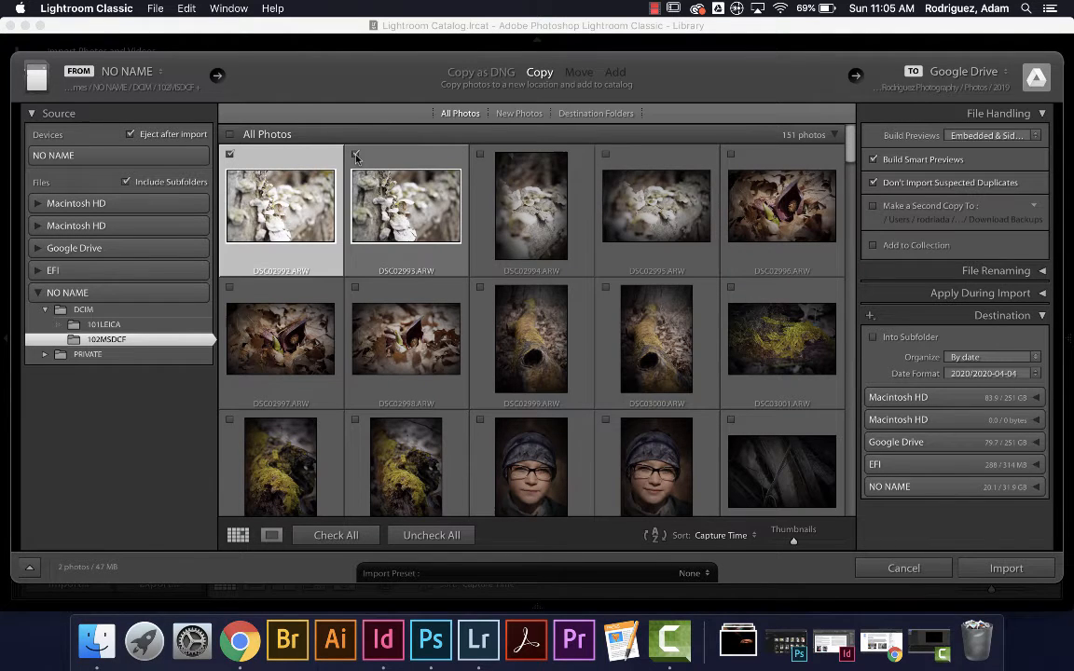
{"action": "left_click", "coordinate": [231, 134]}
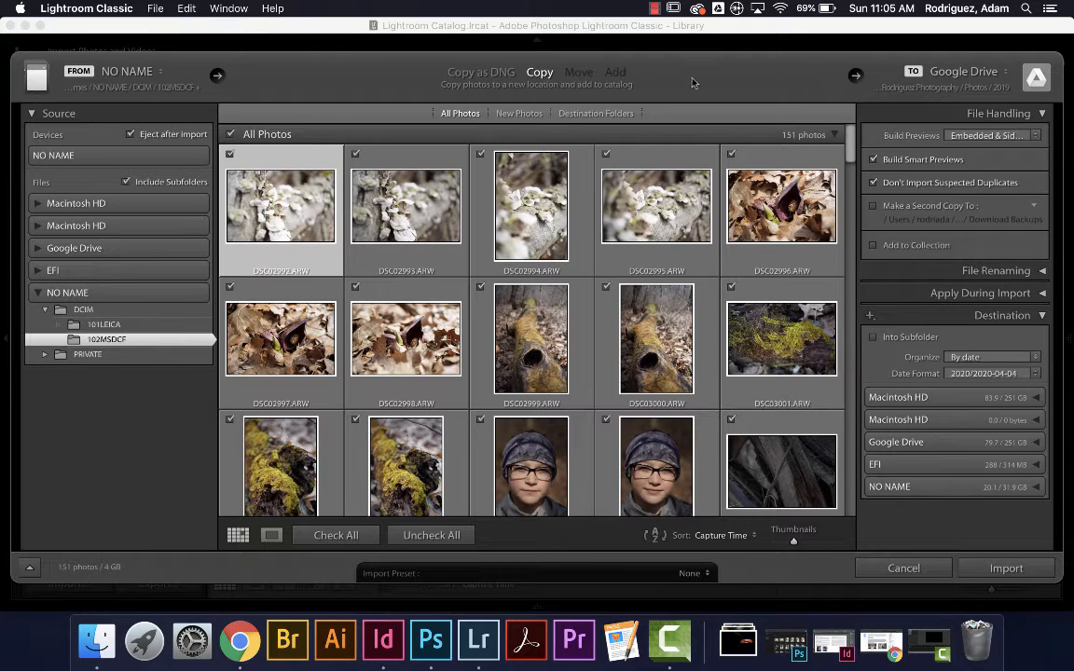
{"action": "left_click", "coordinate": [972, 80]}
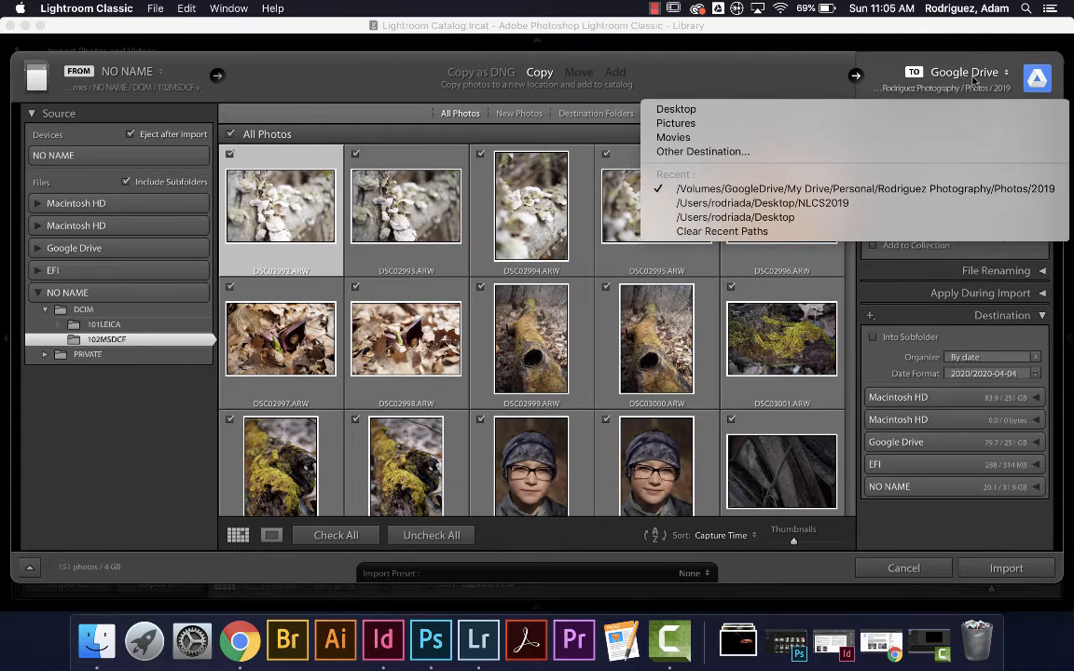
{"action": "left_click", "coordinate": [972, 80]}
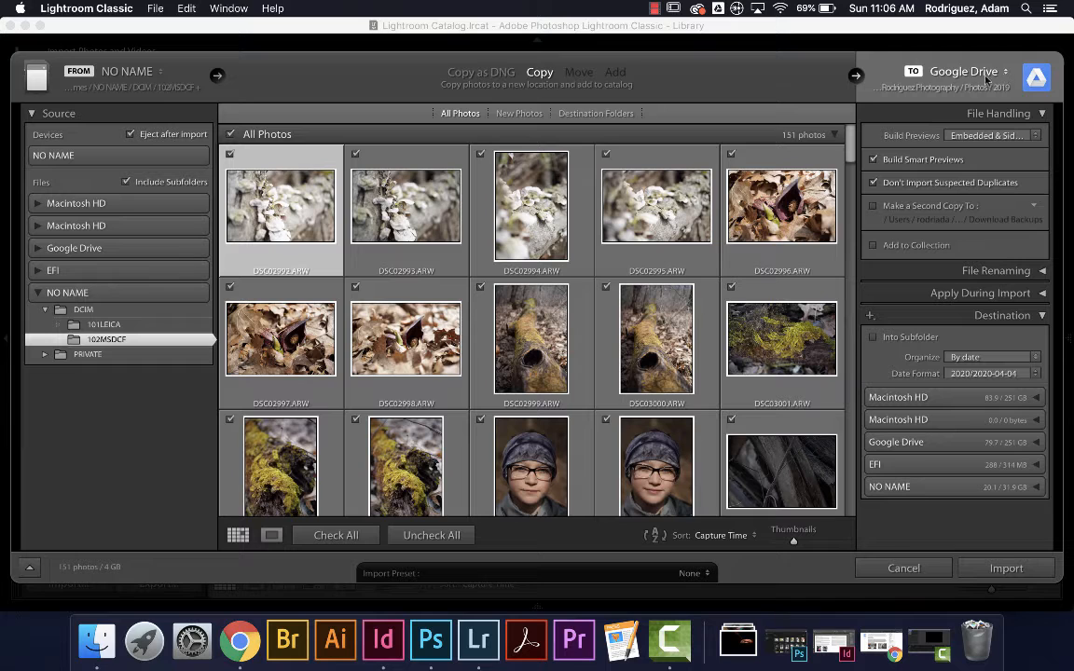
{"action": "left_click", "coordinate": [948, 77]}
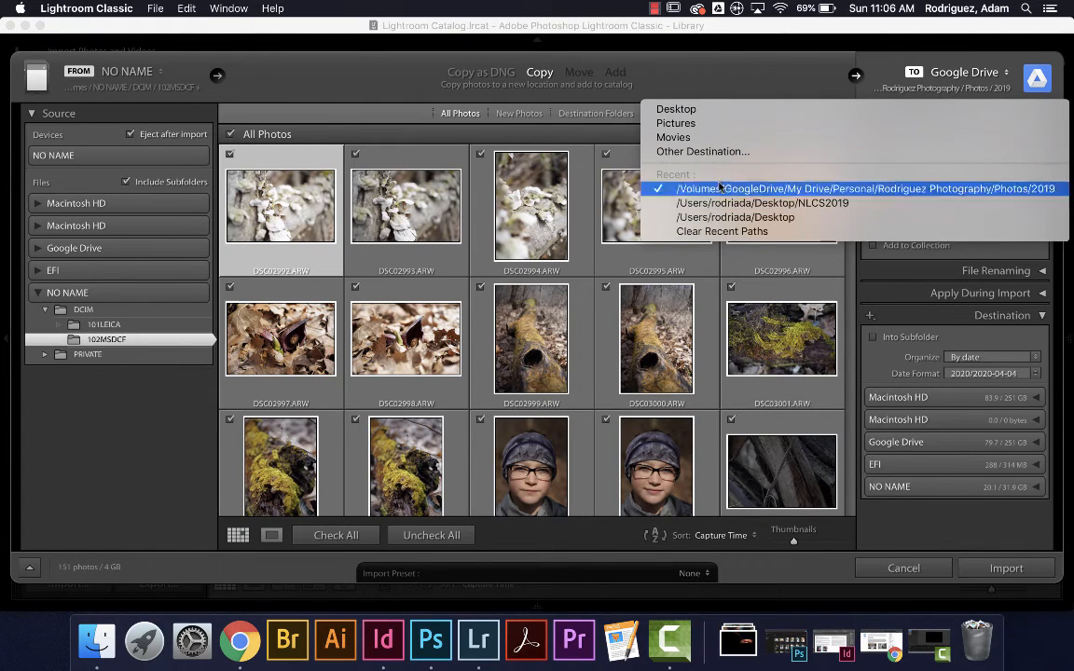
{"action": "left_click", "coordinate": [699, 153]}
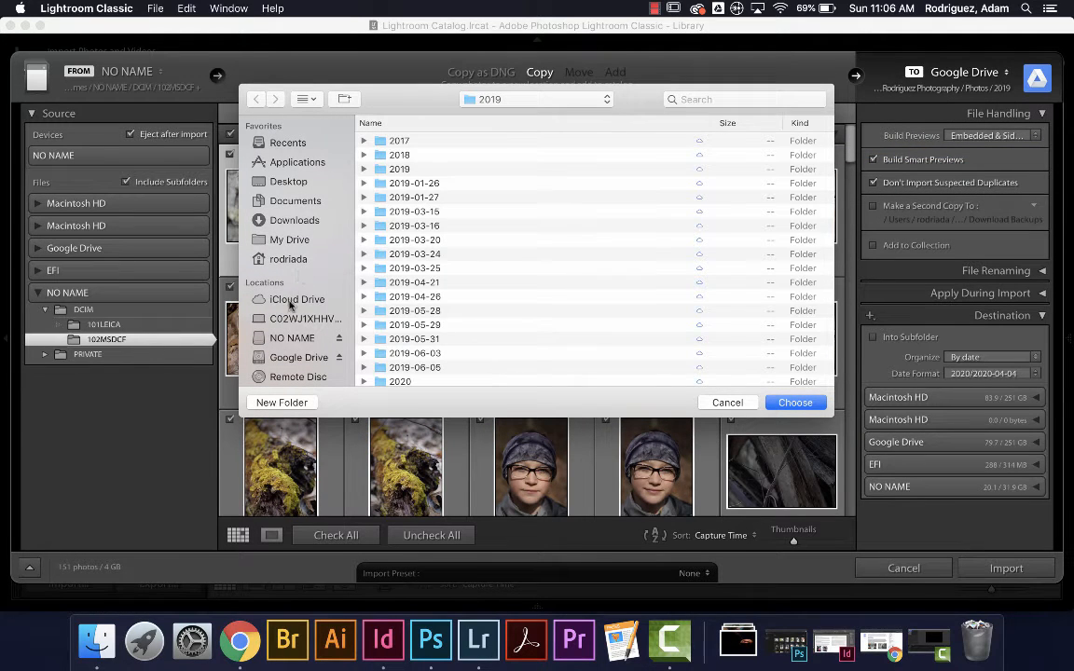
{"action": "scroll", "coordinate": [263, 276], "scroll_direction": "down", "scroll_amount": 2}
{"action": "left_click", "coordinate": [292, 341]}
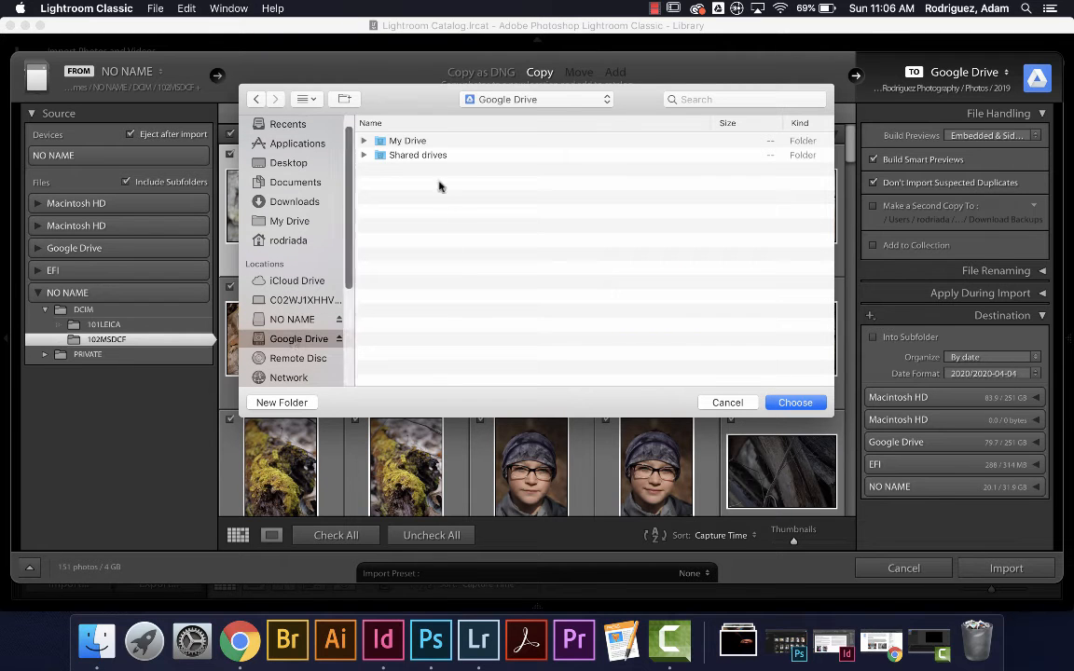
{"action": "double_click", "coordinate": [413, 143]}
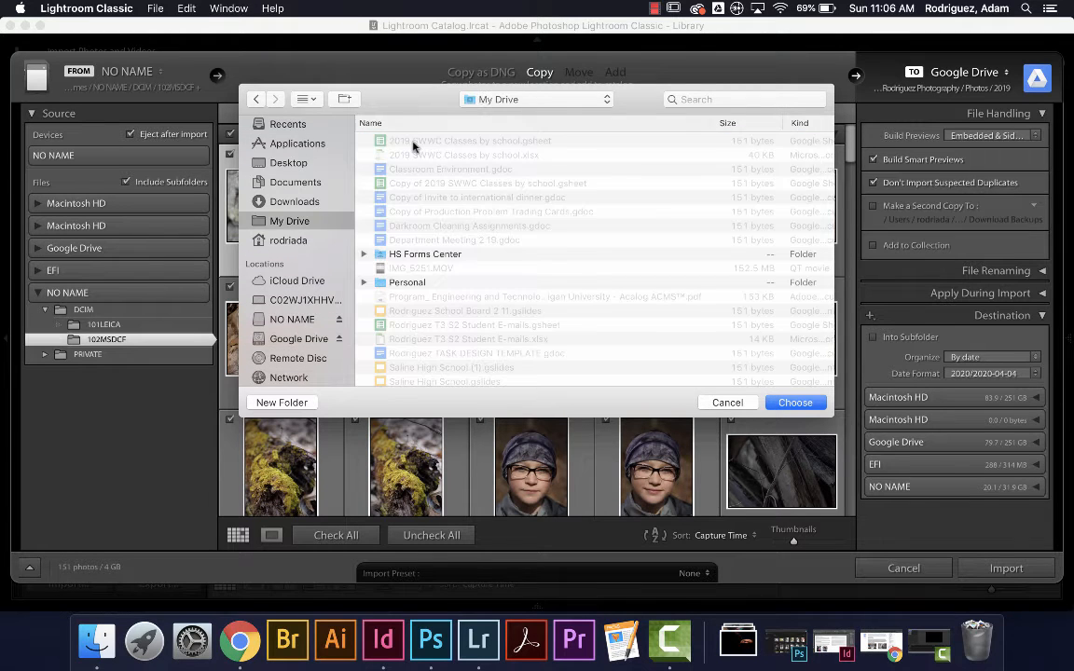
{"action": "left_click", "coordinate": [409, 268]}
{"action": "double_click", "coordinate": [408, 267]}
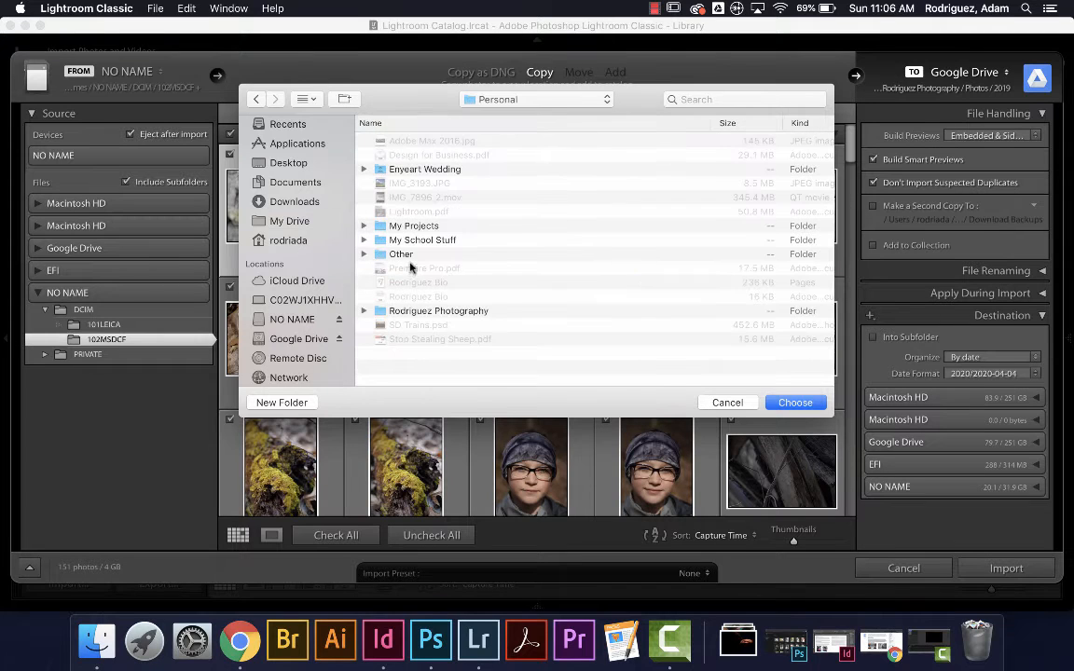
{"action": "double_click", "coordinate": [417, 311]}
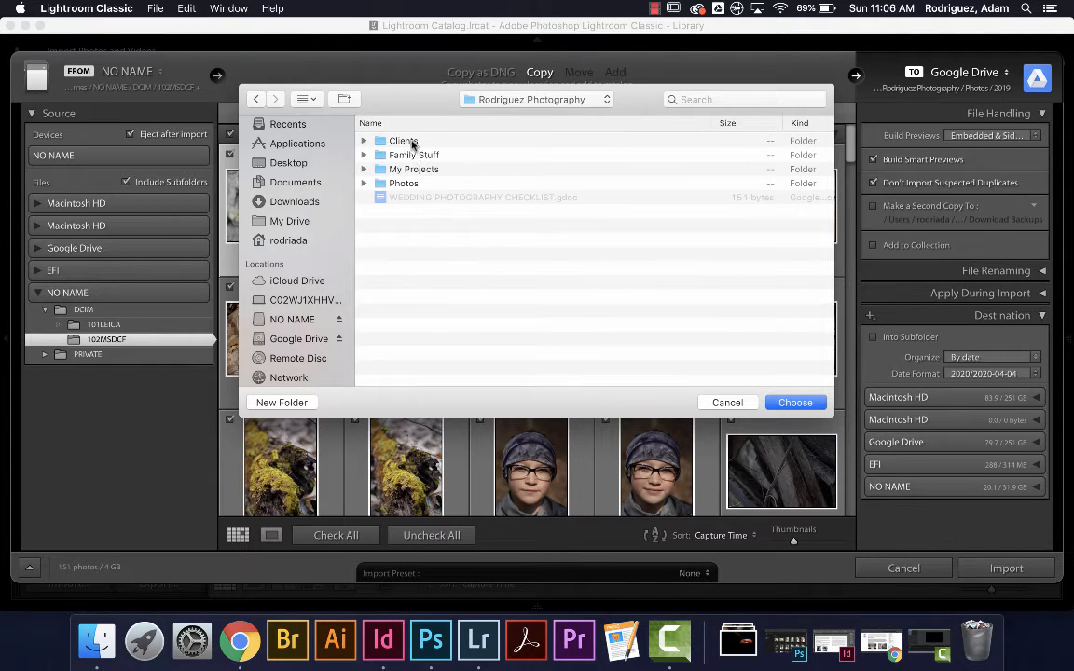
{"action": "left_click", "coordinate": [729, 402]}
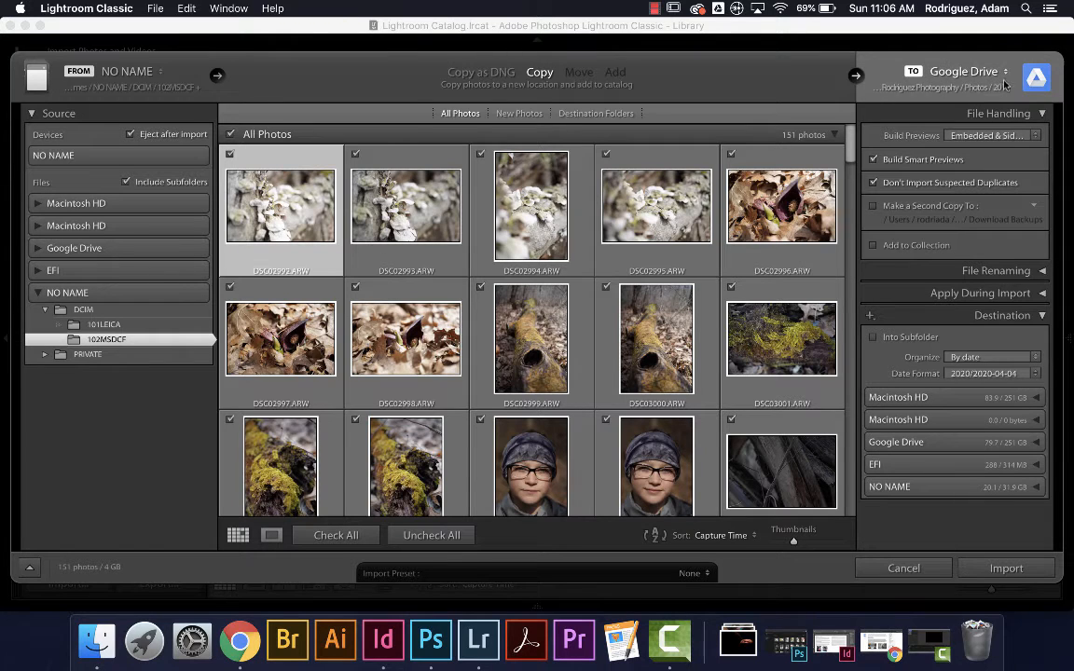
Set the import destination to the 2020 folder inside the Photos/2019 folder on Google Drive
{"action": "left_click", "coordinate": [923, 73]}
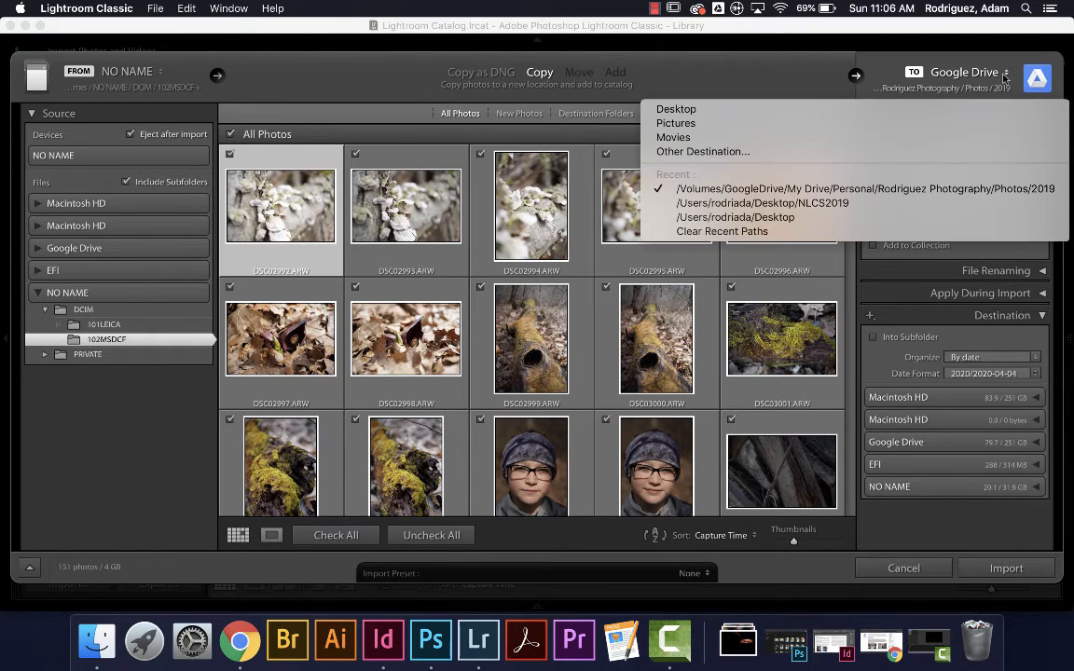
{"action": "left_click", "coordinate": [742, 152]}
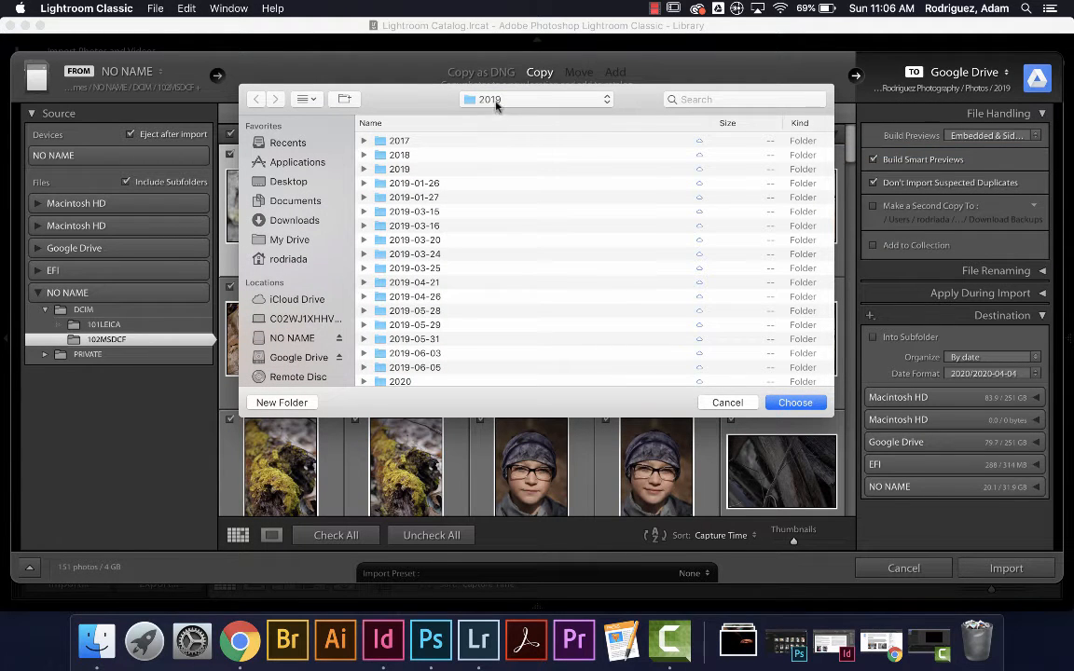
{"action": "scroll", "coordinate": [439, 233], "scroll_direction": "down", "scroll_amount": 4}
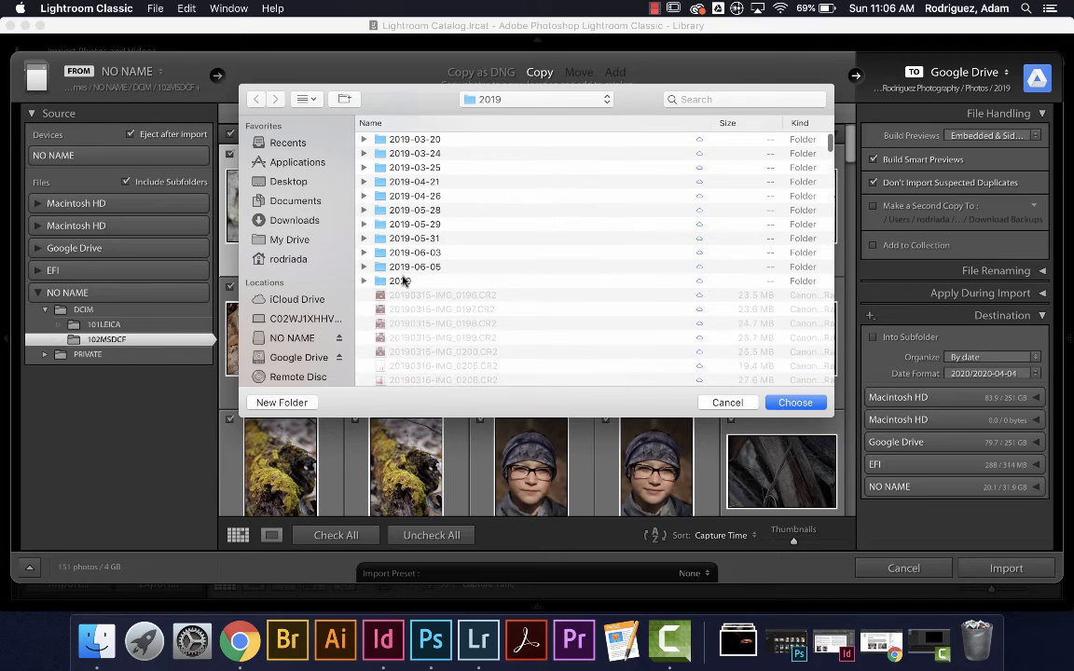
{"action": "left_click", "coordinate": [403, 281]}
{"action": "double_click", "coordinate": [403, 281]}
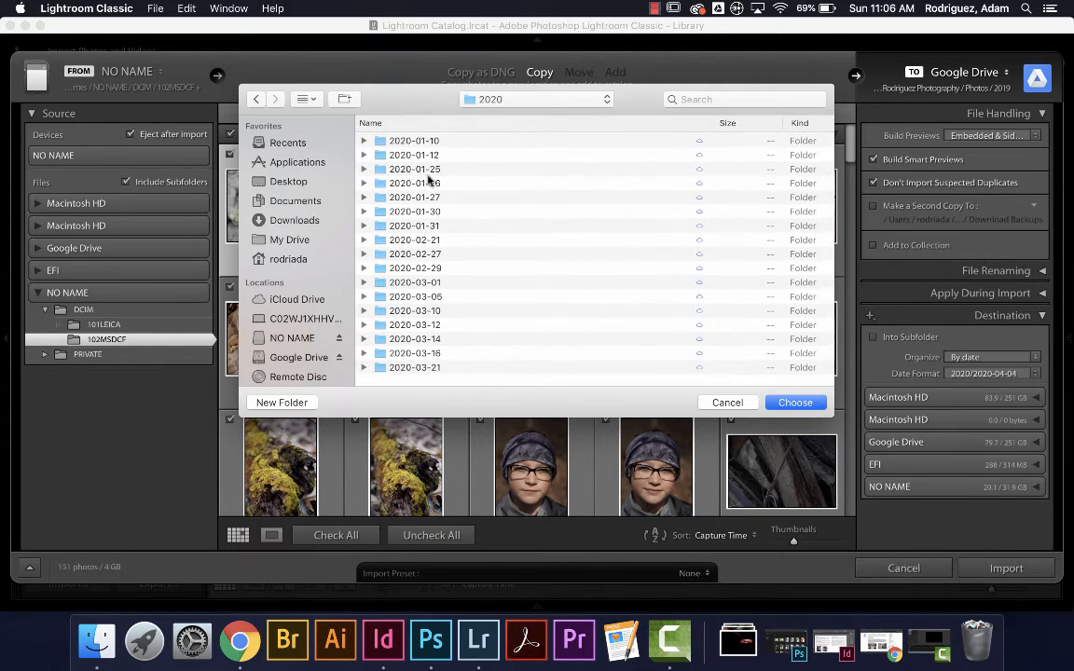
{"action": "left_click", "coordinate": [771, 402]}
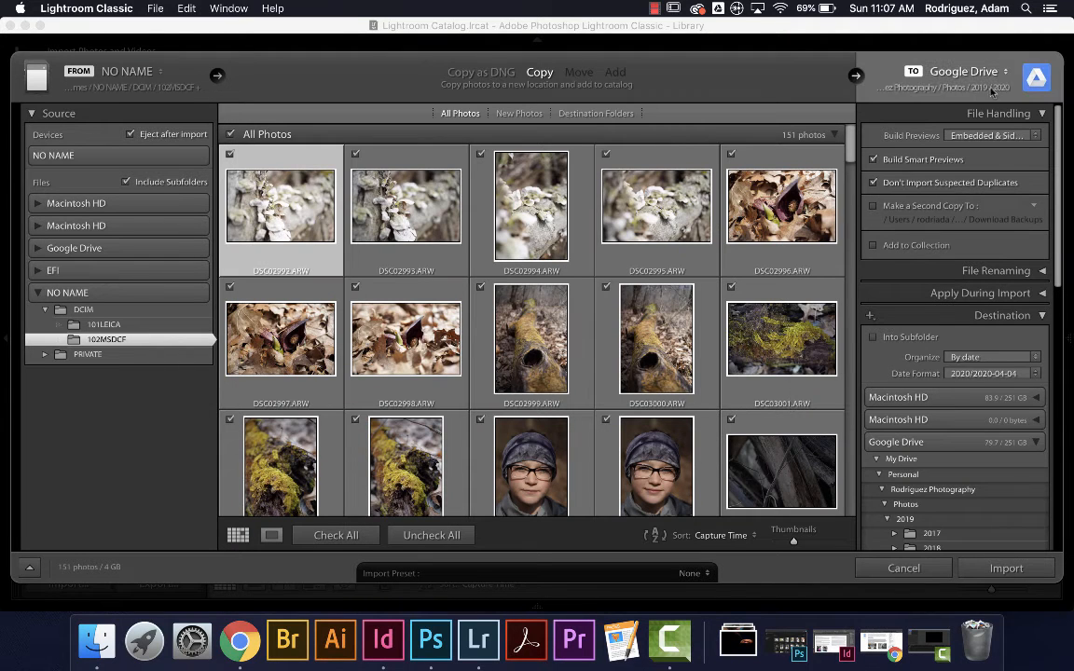
{"action": "left_click", "coordinate": [965, 78]}
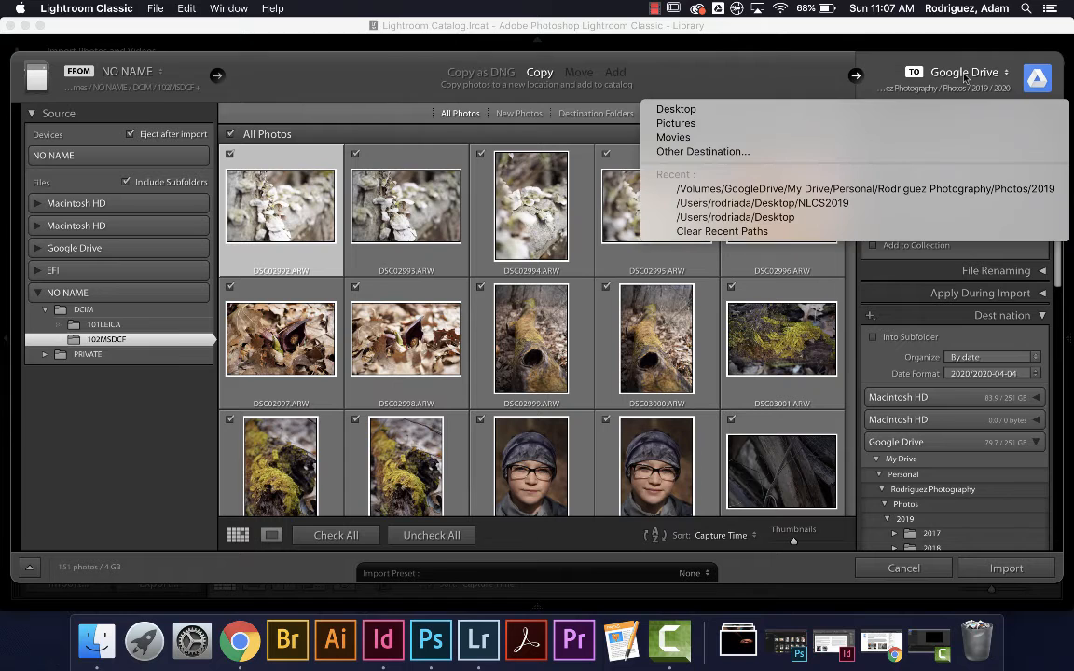
{"action": "left_click", "coordinate": [753, 151]}
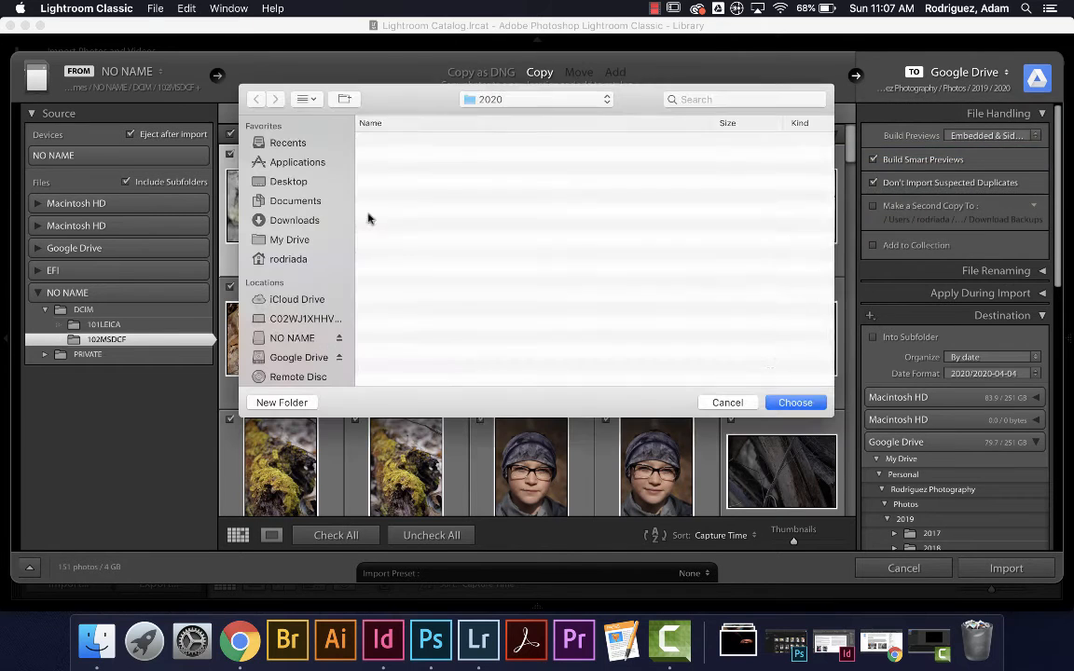
{"action": "left_click", "coordinate": [499, 99]}
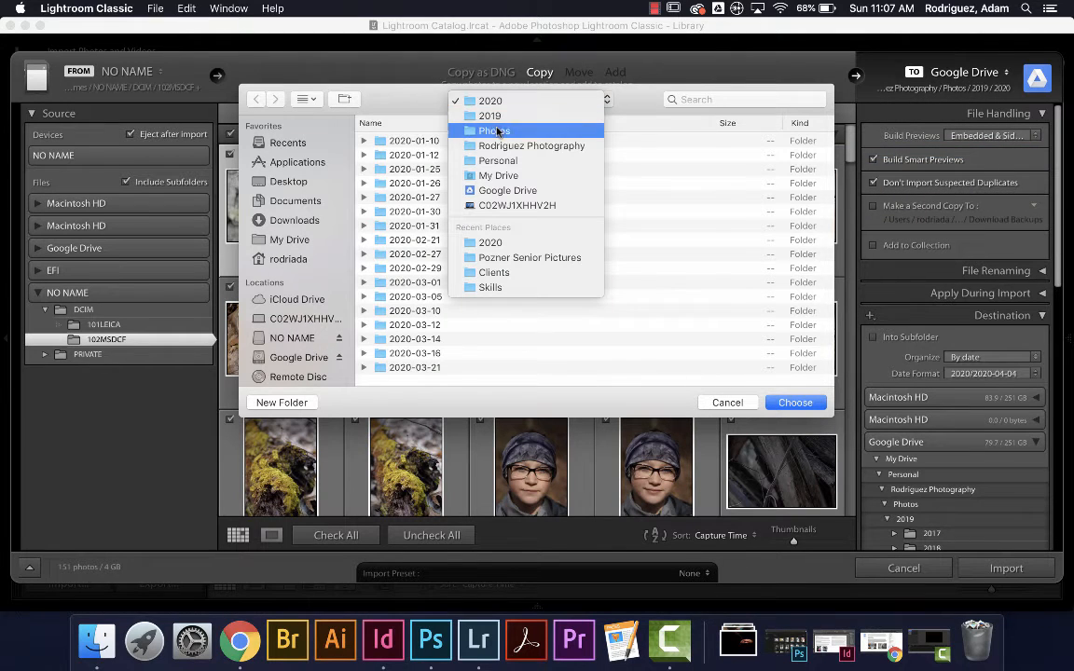
{"action": "left_click", "coordinate": [495, 131]}
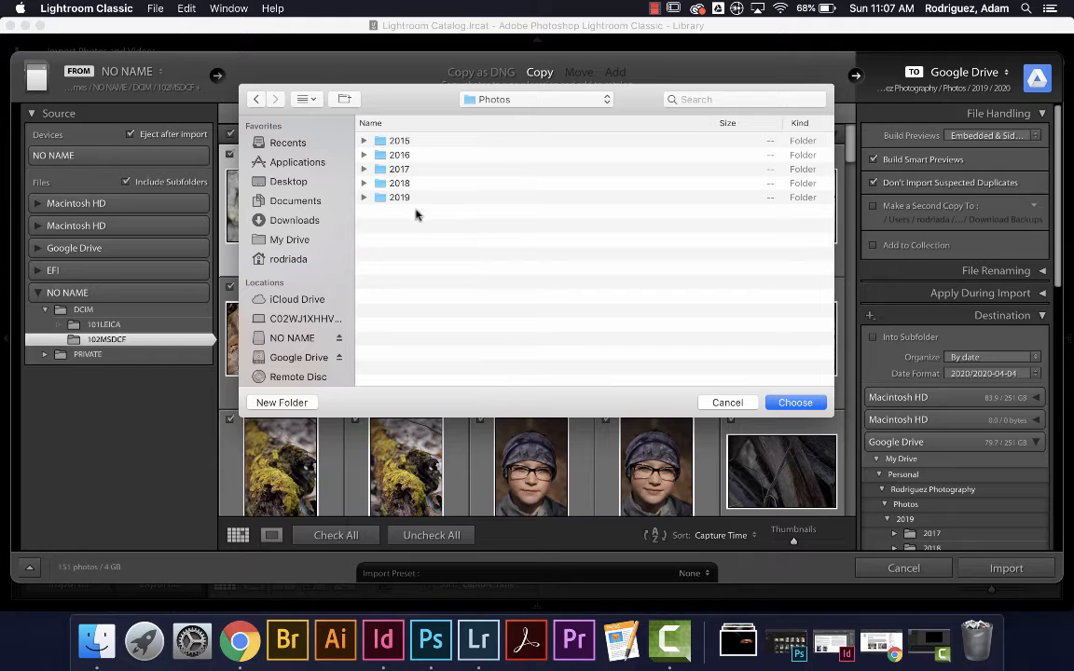
{"action": "left_click", "coordinate": [463, 95]}
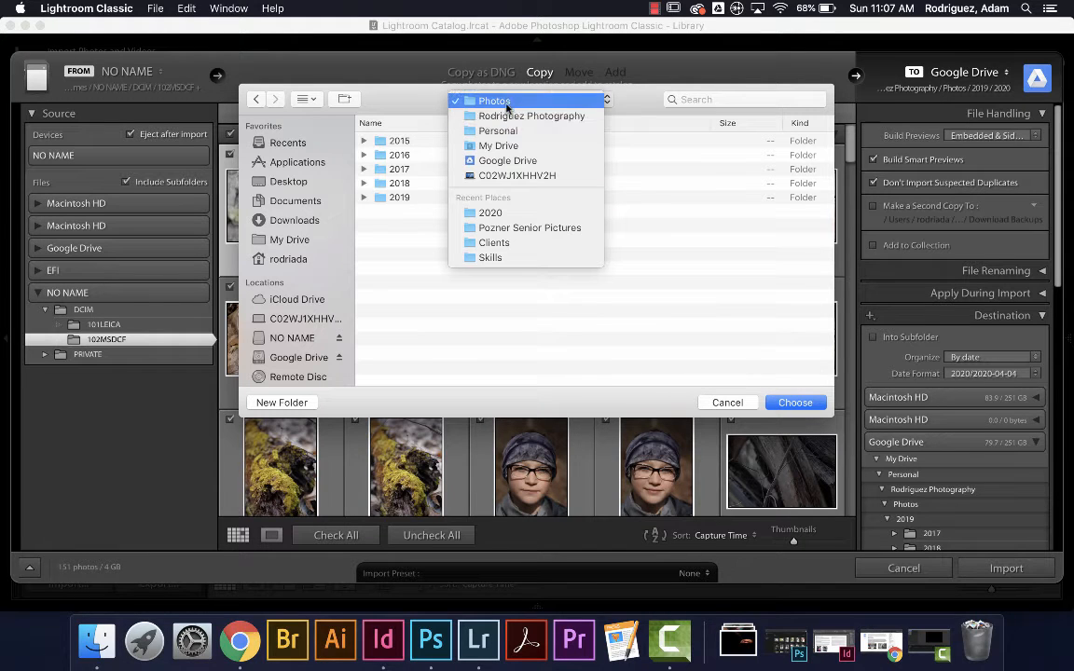
{"action": "left_click", "coordinate": [507, 116]}
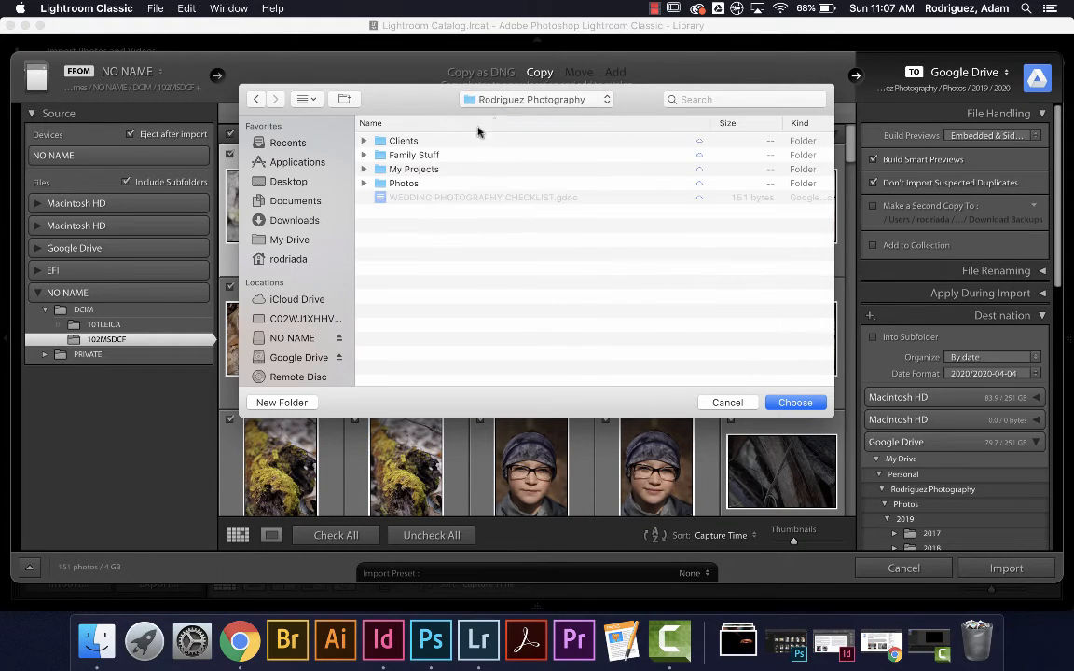
{"action": "left_click", "coordinate": [727, 402]}
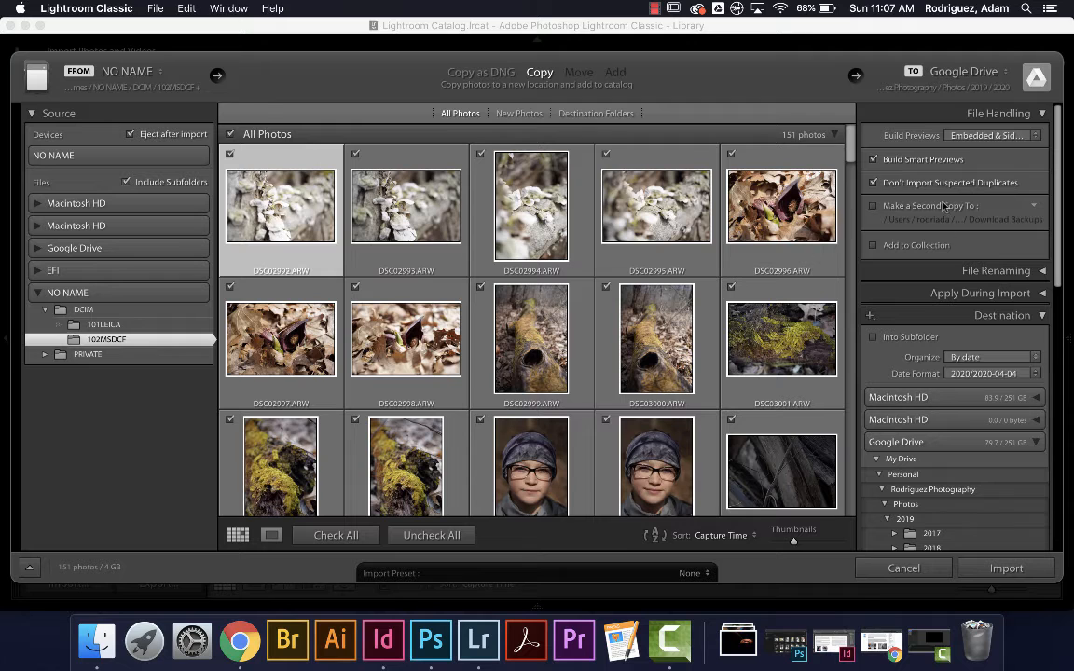
{"action": "scroll", "coordinate": [945, 473], "scroll_direction": "down", "scroll_amount": 5}
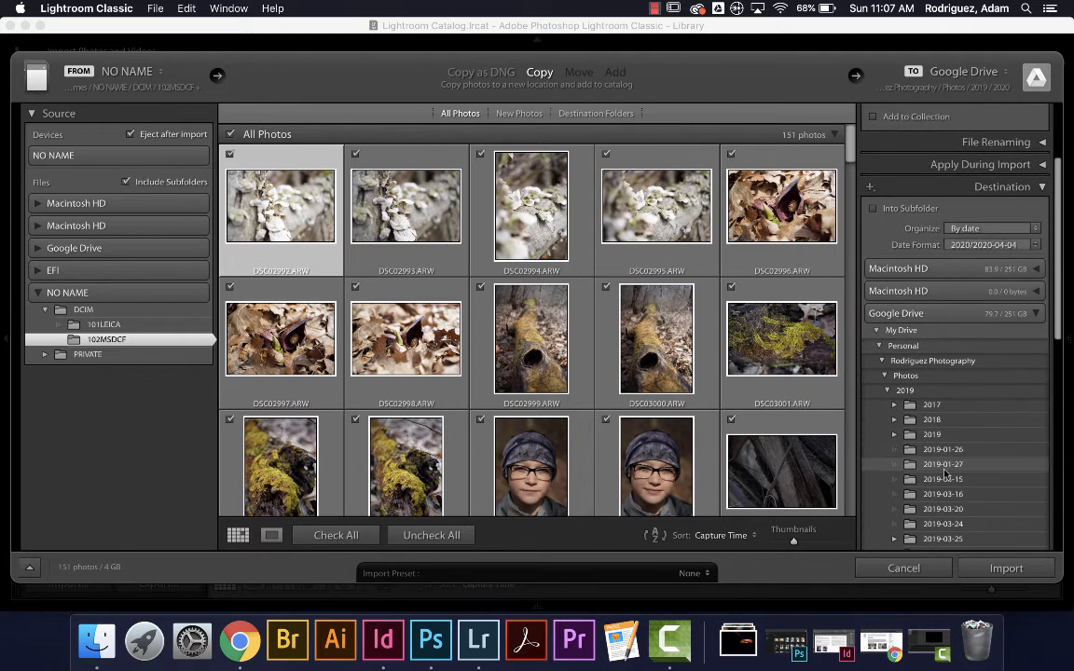
{"action": "scroll", "coordinate": [945, 474], "scroll_direction": "down", "scroll_amount": 3}
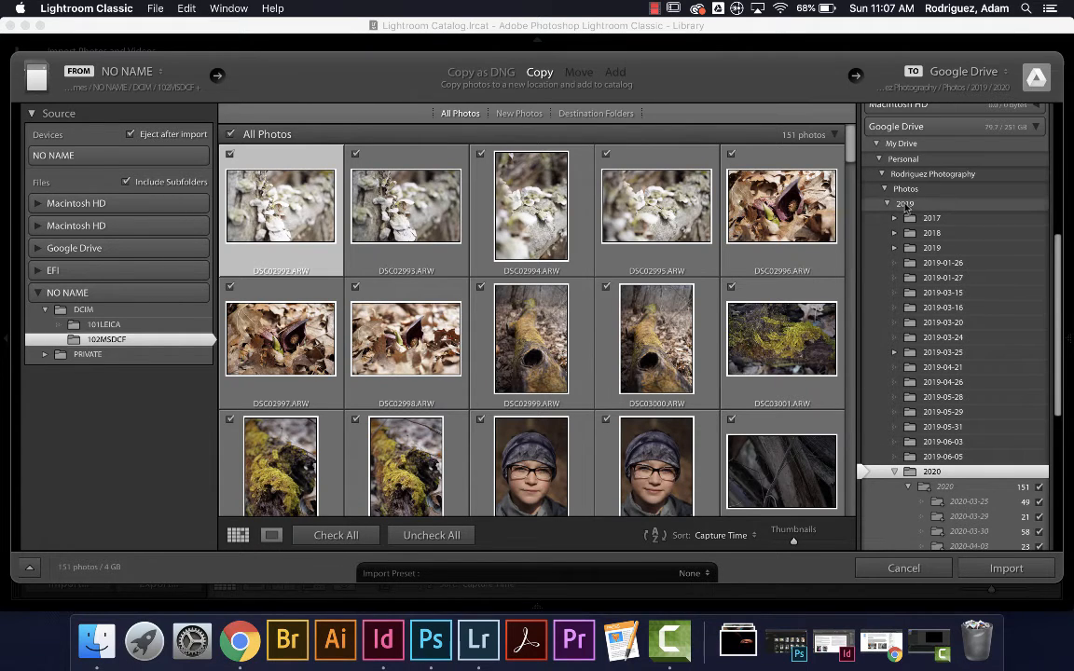
{"action": "scroll", "coordinate": [928, 242], "scroll_direction": "up", "scroll_amount": 10}
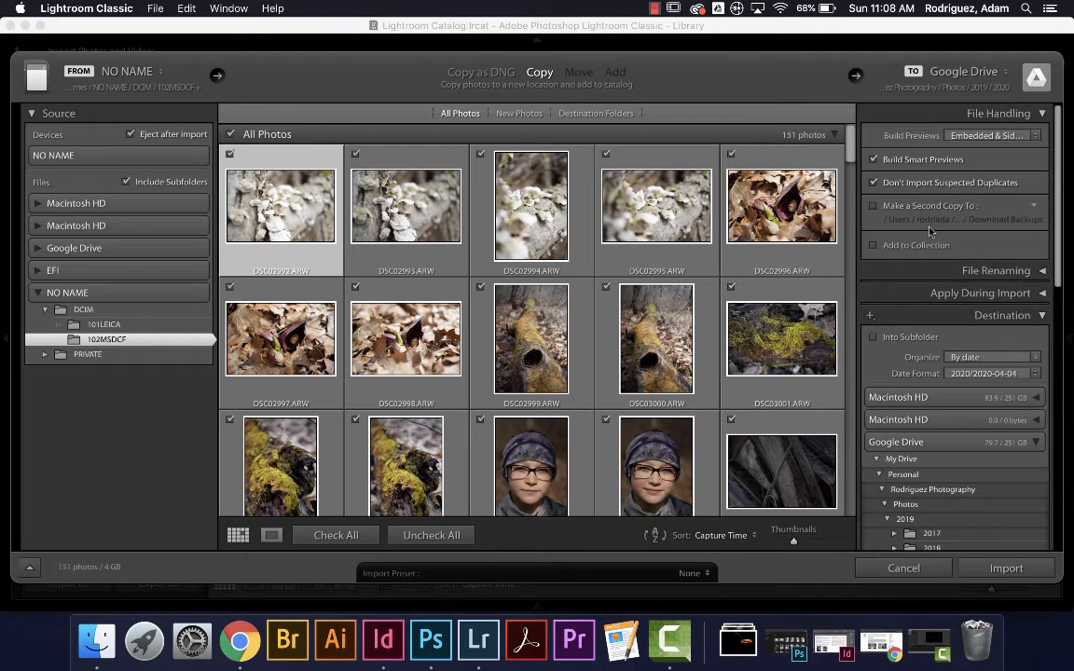
Try renaming the files on import with the Date - Filename template, and turn renaming off again
{"action": "scroll", "coordinate": [928, 301], "scroll_direction": "down", "scroll_amount": 5}
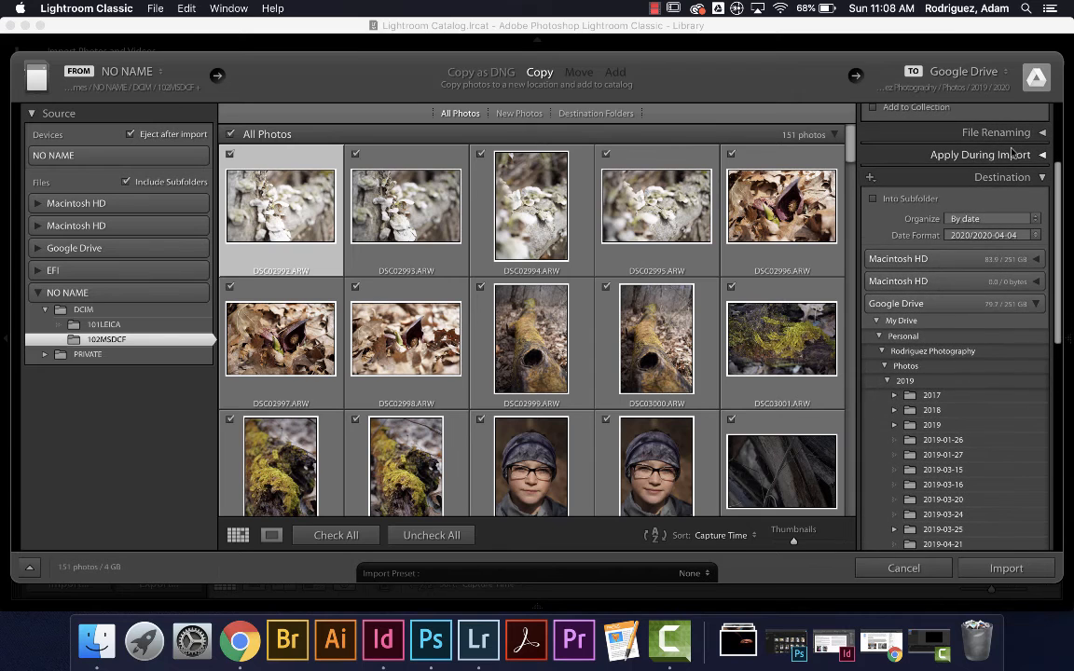
{"action": "left_click", "coordinate": [1038, 138]}
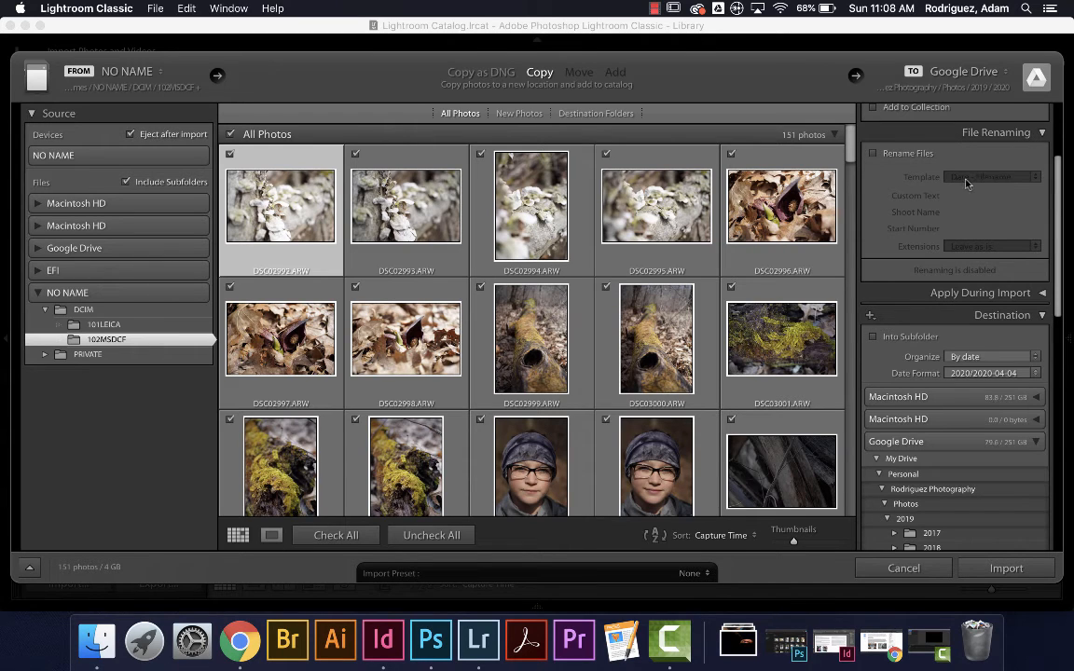
{"action": "left_click", "coordinate": [873, 153]}
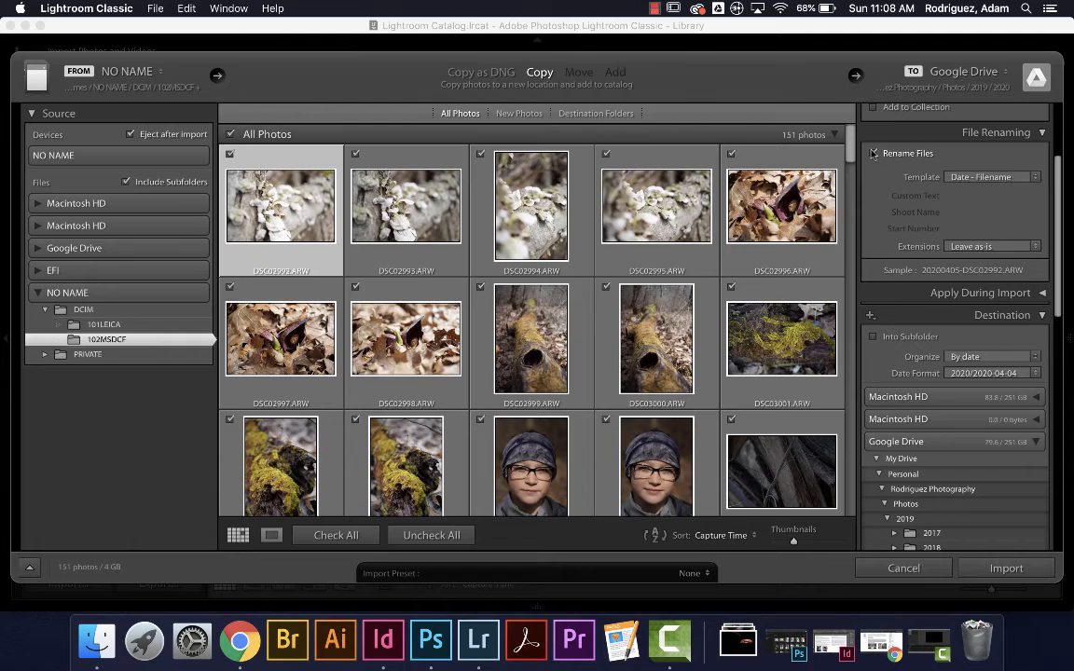
{"action": "left_click", "coordinate": [873, 153]}
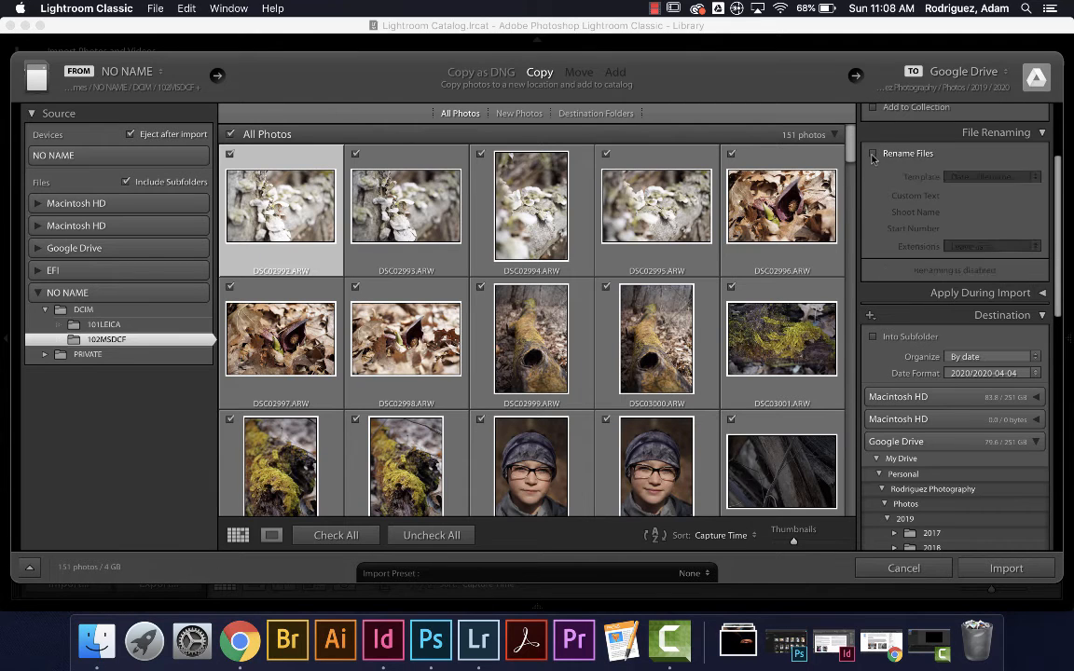
{"action": "left_click", "coordinate": [1046, 133]}
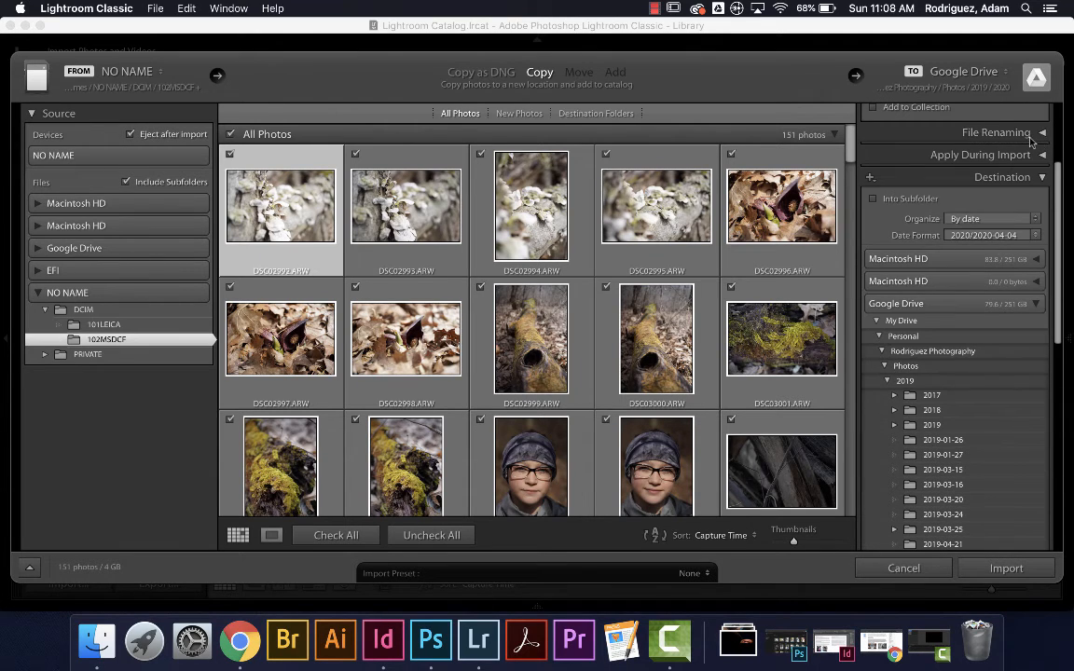
Check the develop, metadata and keyword settings applied during import, and start importing the marked photos
{"action": "left_click", "coordinate": [1040, 155]}
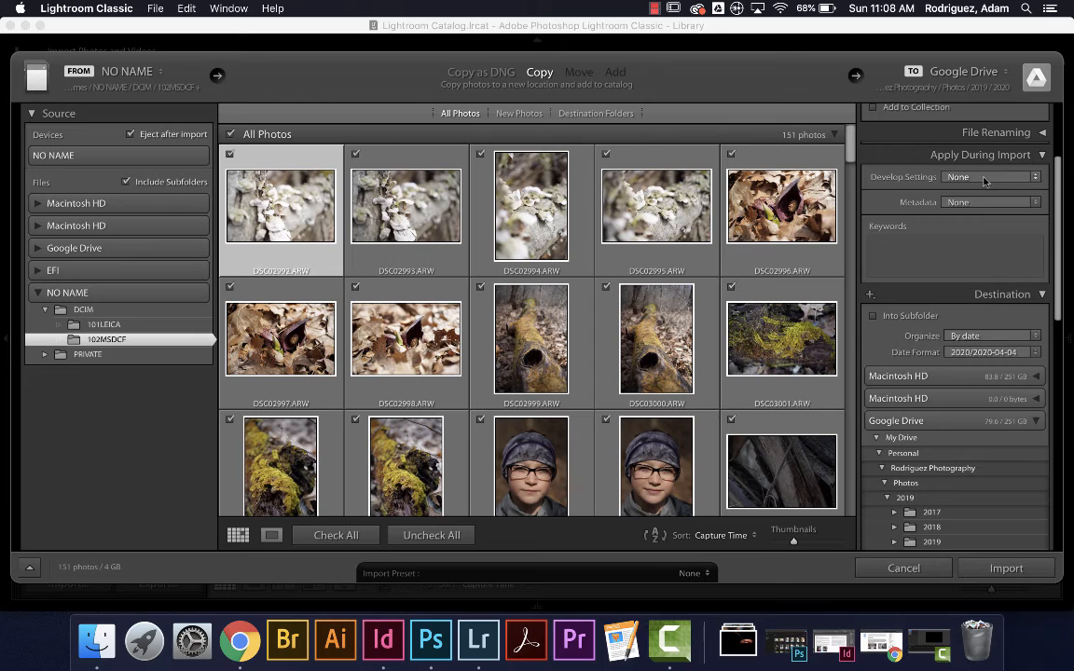
{"action": "left_click", "coordinate": [1041, 154]}
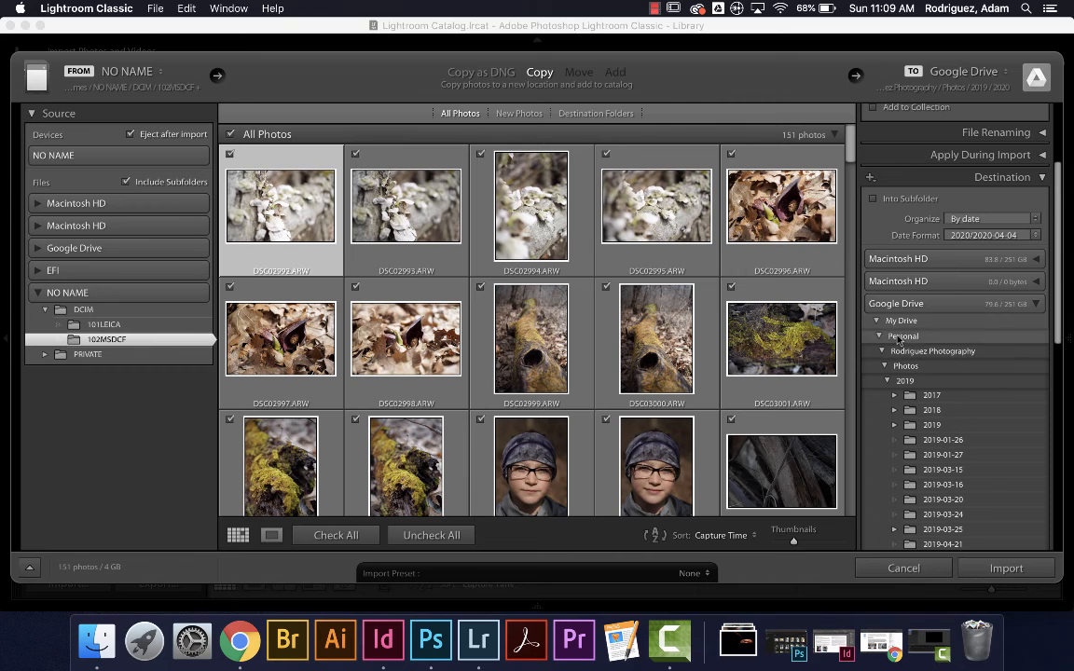
{"action": "left_click", "coordinate": [996, 568]}
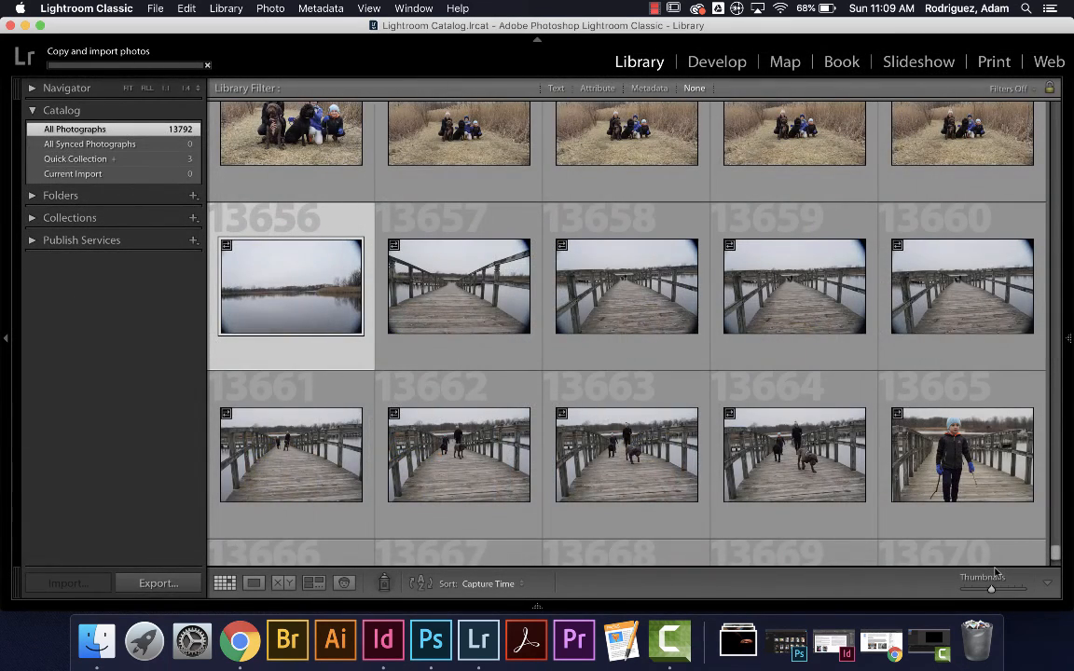